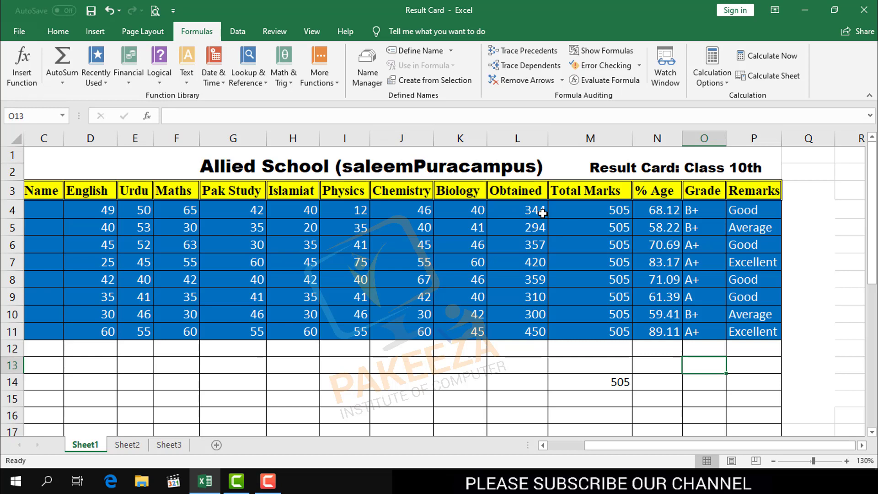
Inspect the formulas behind cell M14 and the first student's Obtained and Grade cells
left_click(564, 381)
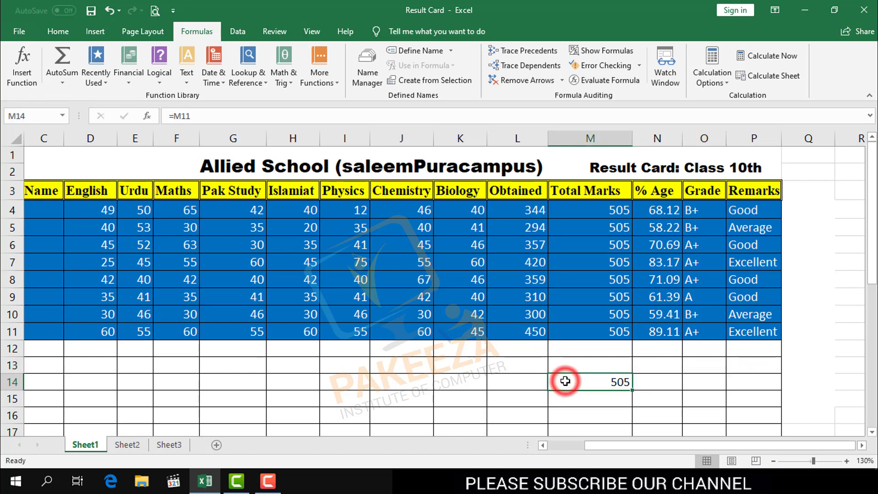
left_click(480, 212)
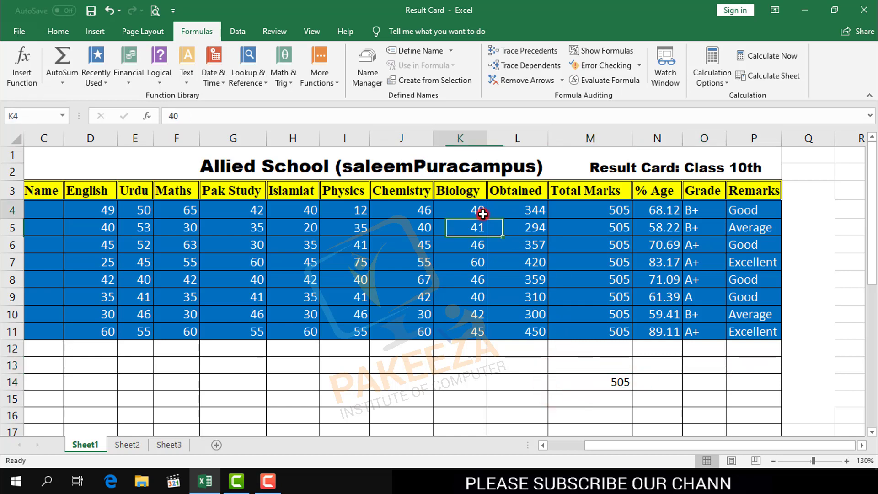
left_click(527, 214)
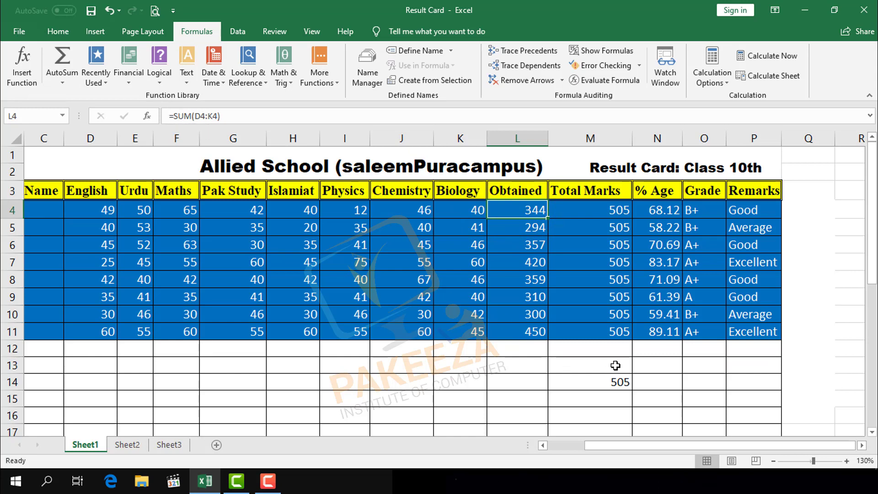
left_click(671, 359)
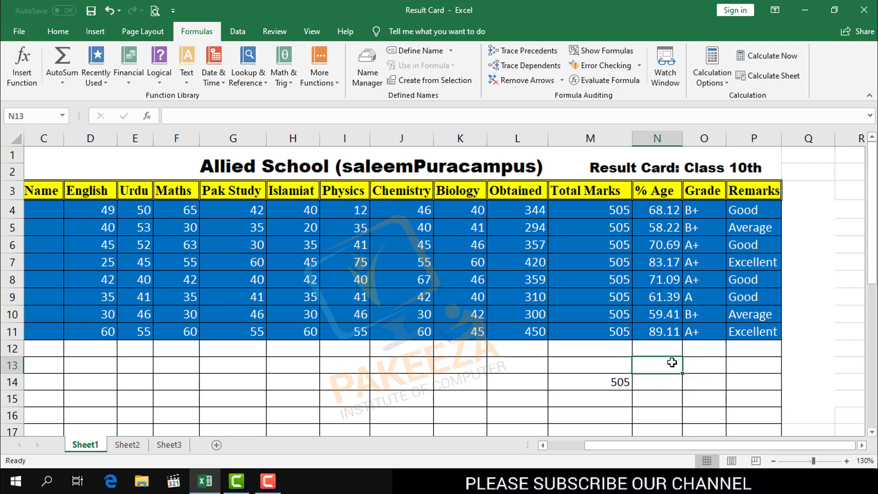
left_click(692, 218)
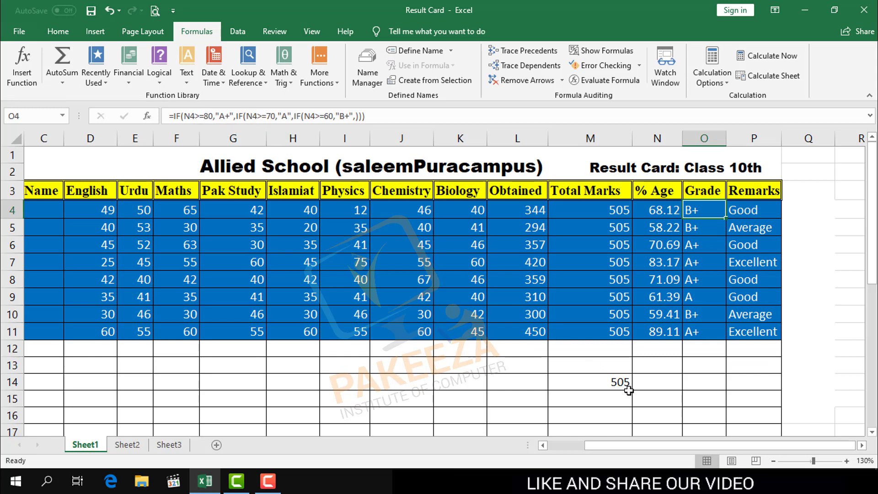
left_click(715, 397)
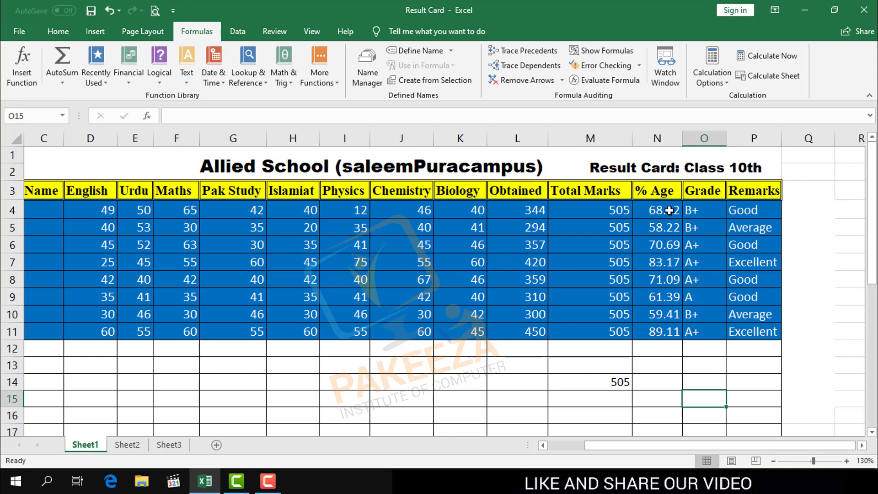
left_click(584, 362)
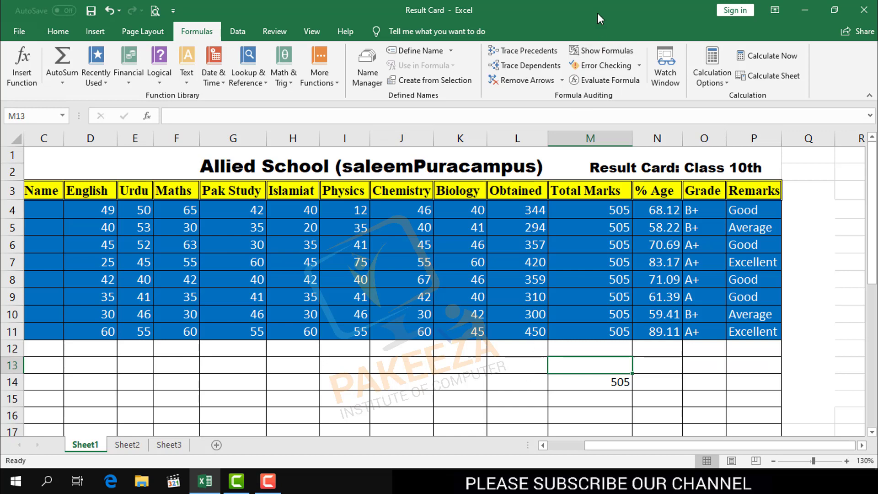
Display the formulas in the sheet and auto-fit the % Age, Grade and Remarks columns to show them in full
left_click(614, 49)
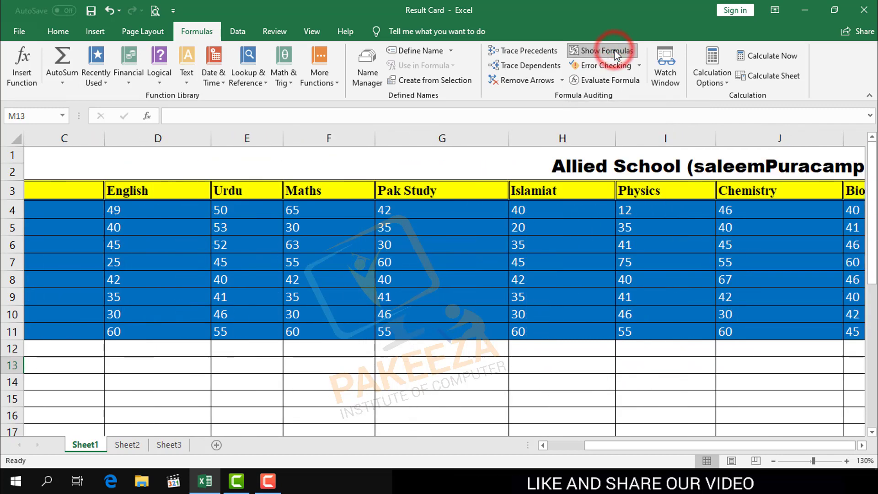
left_click_drag(617, 451, 730, 455)
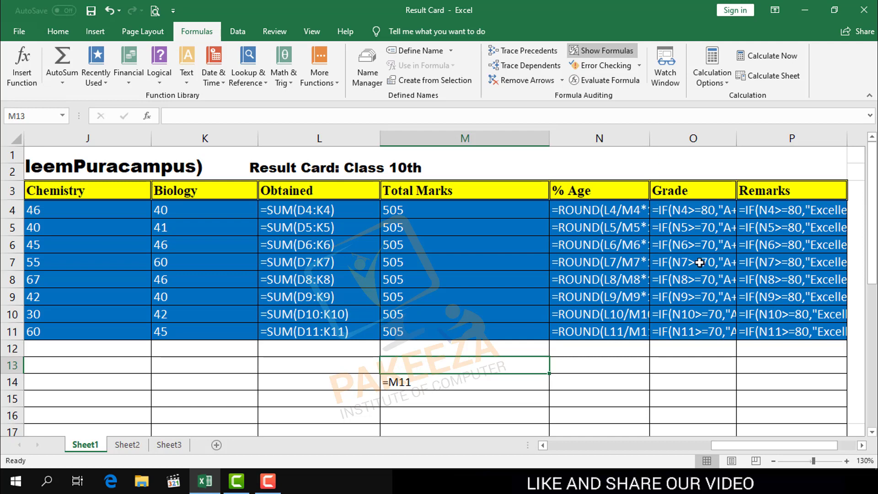
double_click(649, 136)
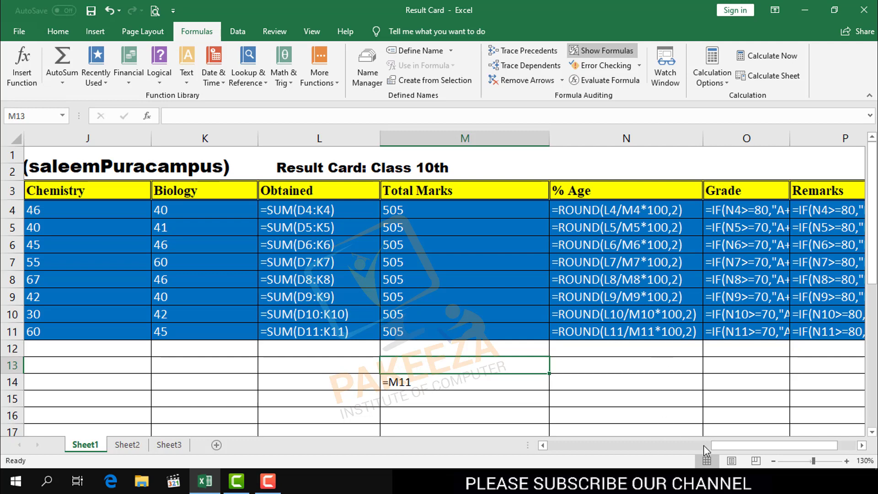
left_click_drag(730, 446, 748, 440)
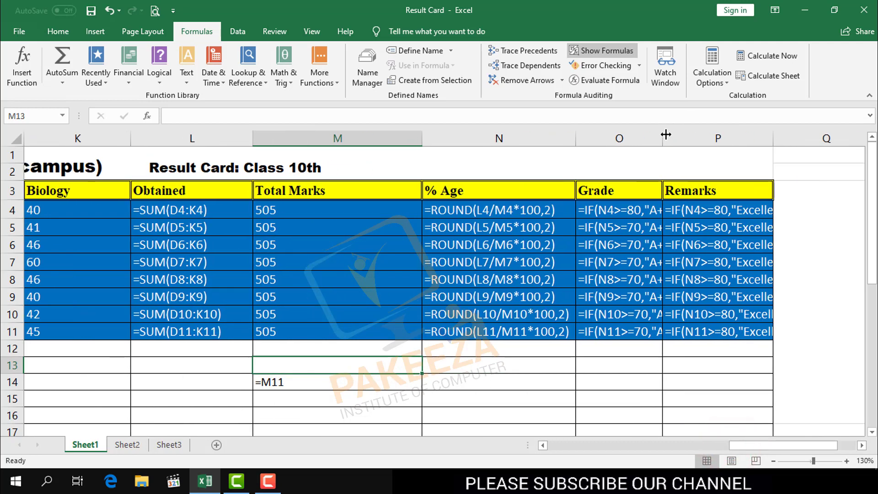
double_click(667, 134)
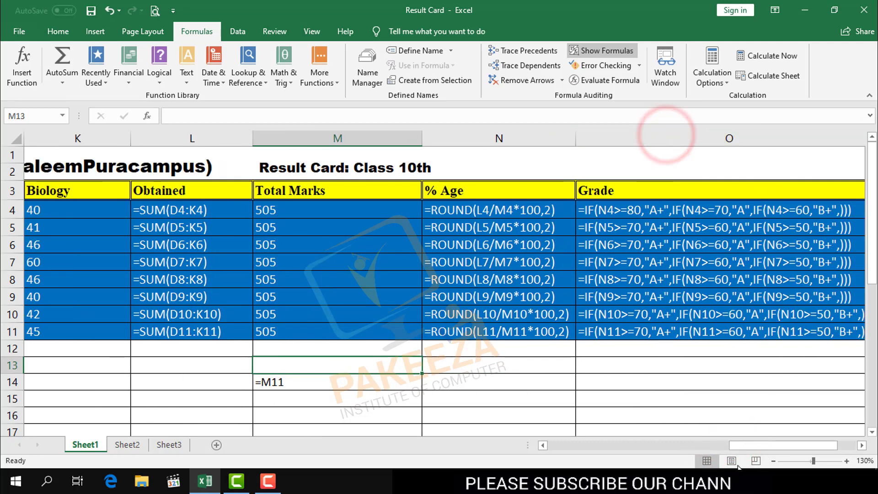
left_click_drag(751, 445, 787, 446)
double_click(765, 137)
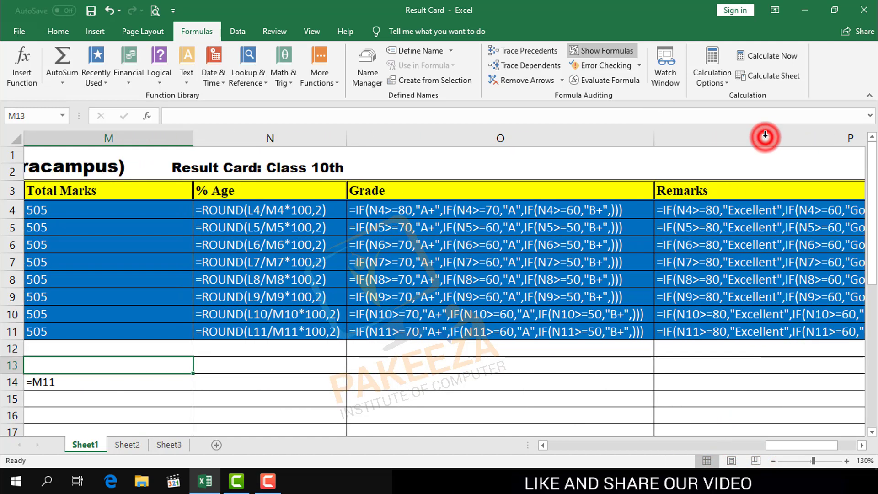
left_click_drag(791, 447, 737, 440)
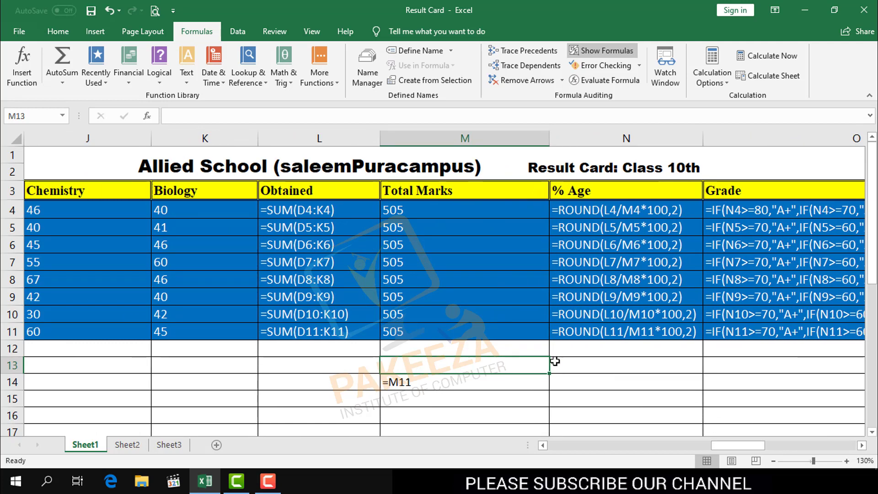
left_click_drag(714, 450, 656, 455)
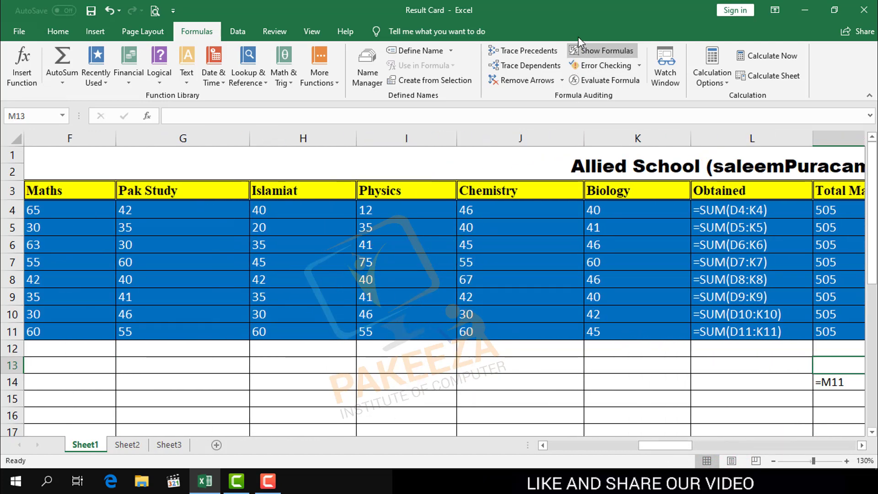
Switch the sheet back to showing values and auto-fit the Remarks, Grade and % Age columns to their contents
left_click(597, 52)
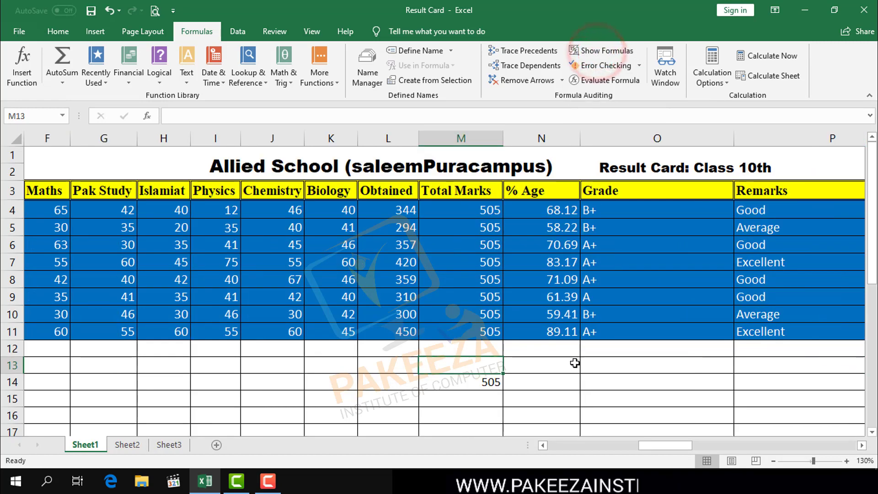
left_click_drag(662, 451, 700, 443)
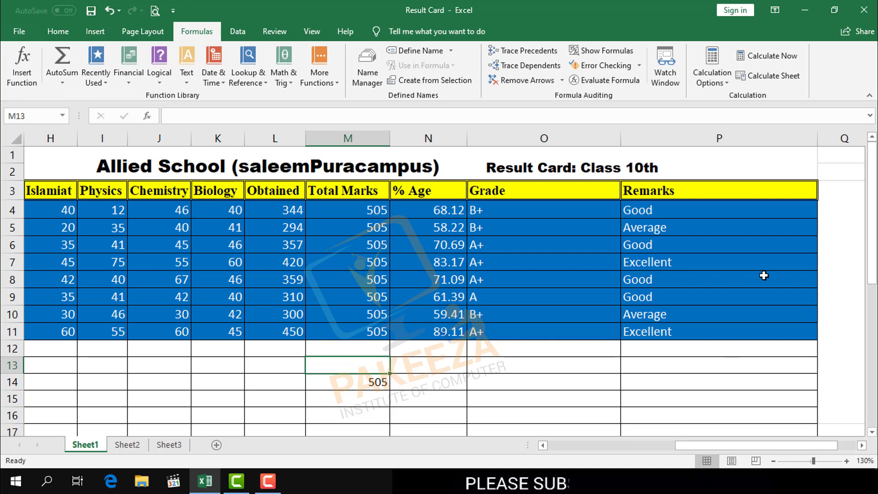
double_click(818, 138)
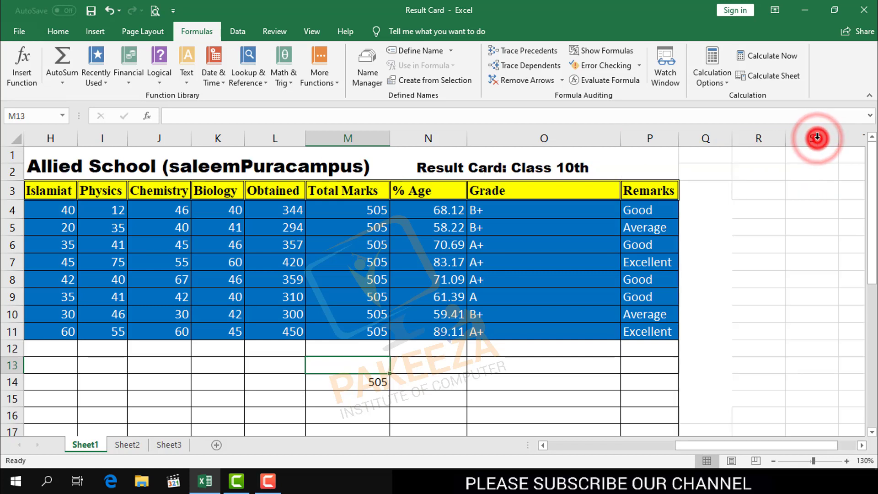
double_click(627, 138)
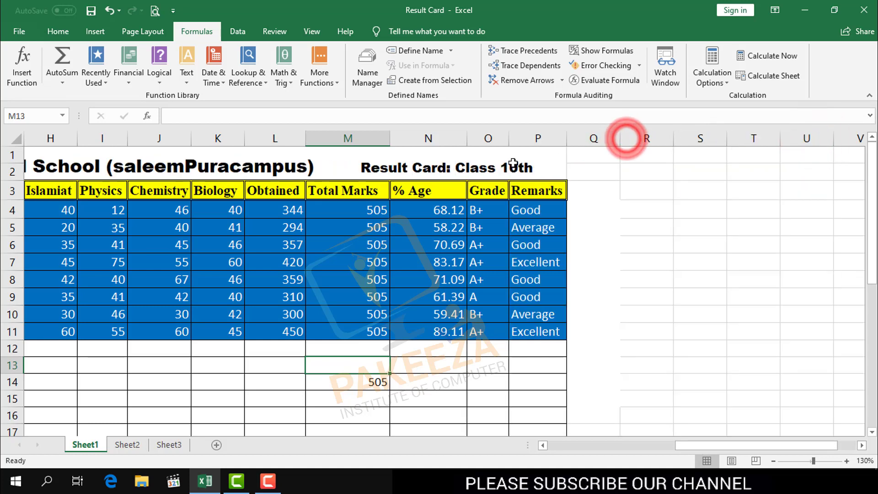
double_click(463, 137)
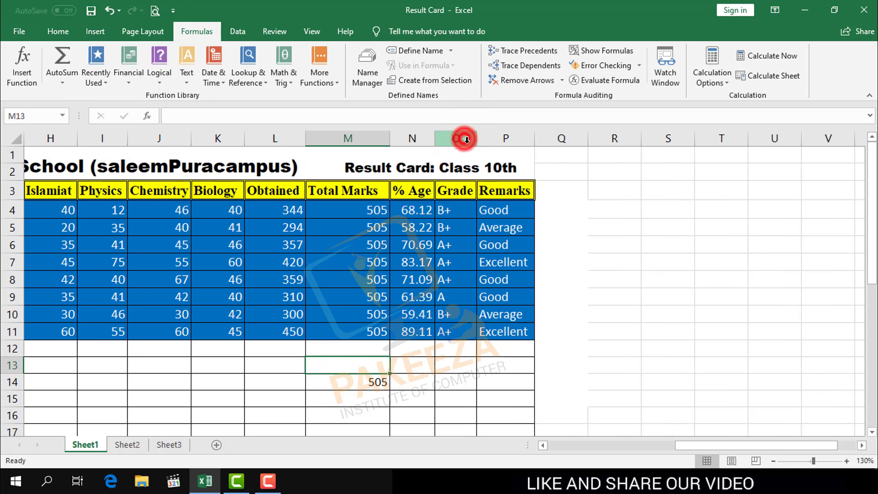
left_click_drag(718, 444, 707, 448)
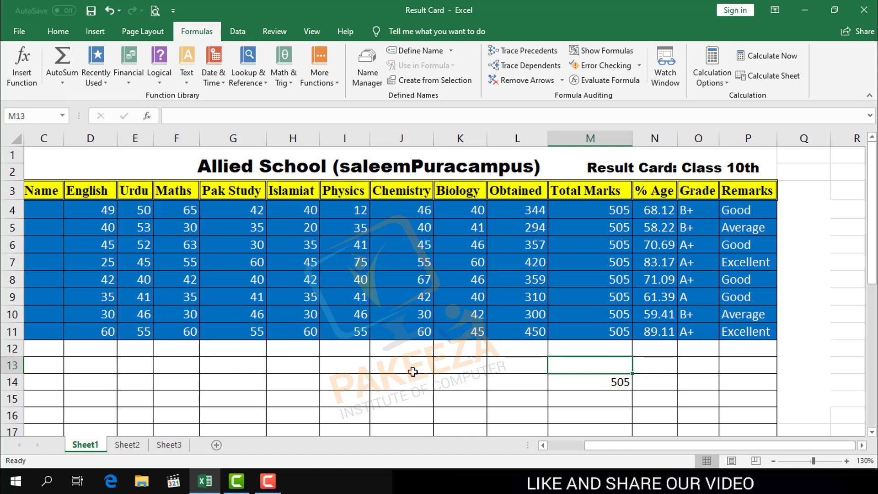
Show the sheet's formulas once more to review the Obtained column, and return to displaying values
left_click(600, 49)
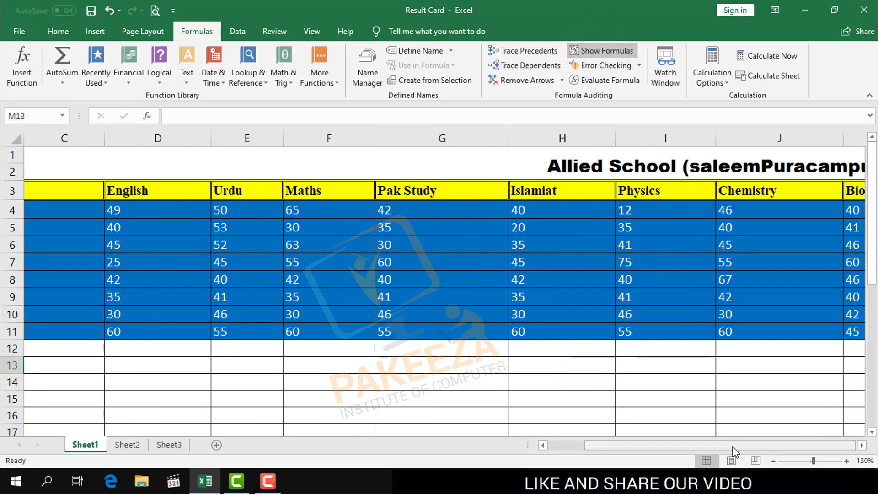
left_click_drag(733, 446, 788, 446)
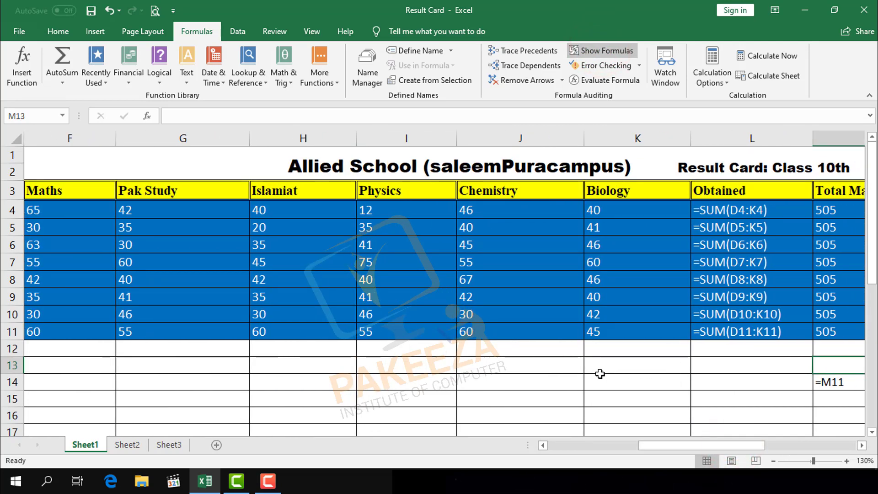
left_click(602, 48)
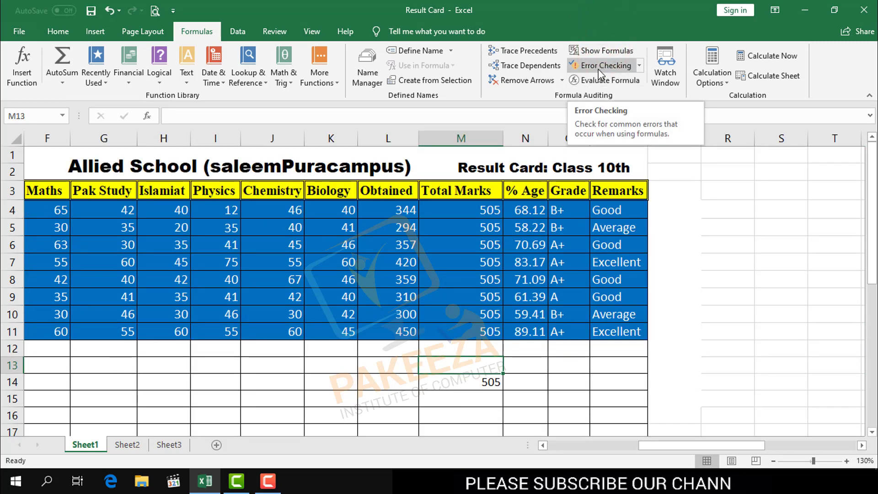
Run error checking on the formulas of Sheet1 and dismiss the completion message
left_click(717, 224)
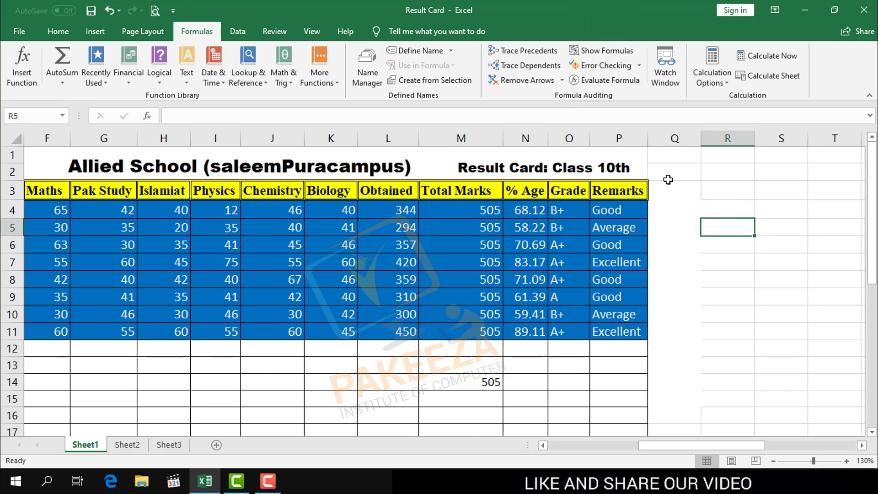
left_click(613, 68)
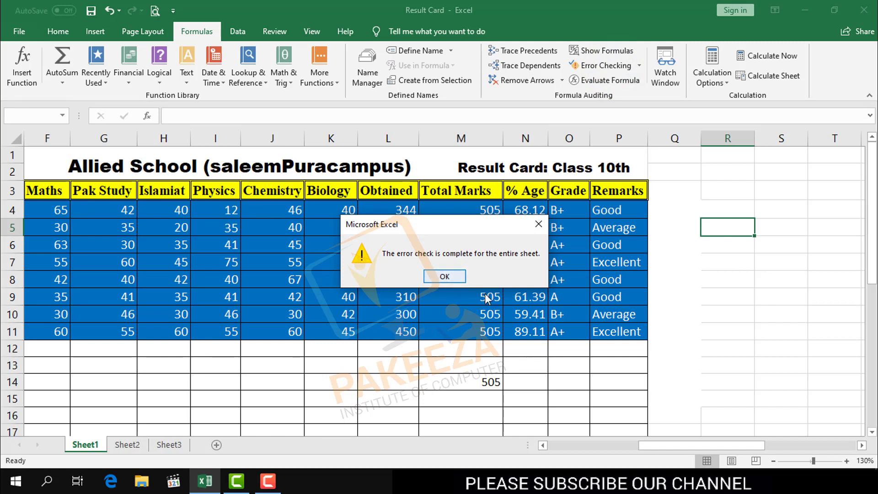
left_click(446, 277)
left_click(723, 357)
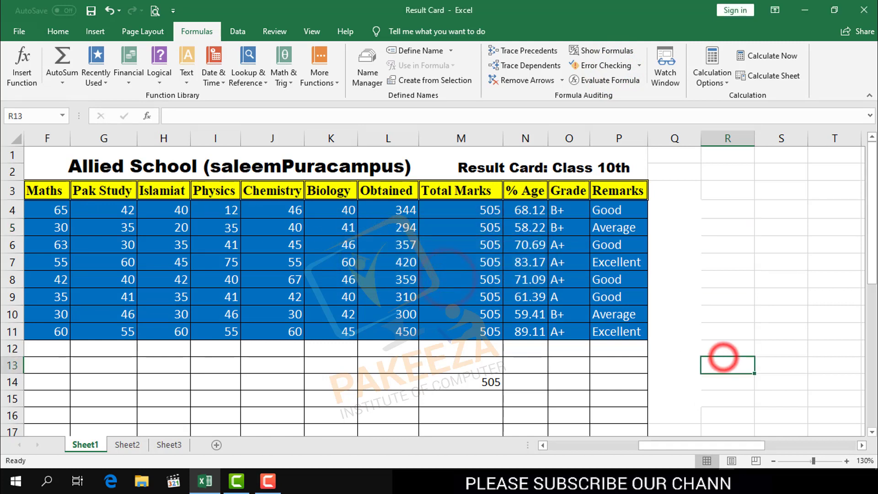
Open Evaluate Formula for the empty cell M13, look over the dialog and close it
mouse_move(732, 446)
left_mouse_down()
mouse_move(720, 447)
mouse_move(732, 448)
left_mouse_up()
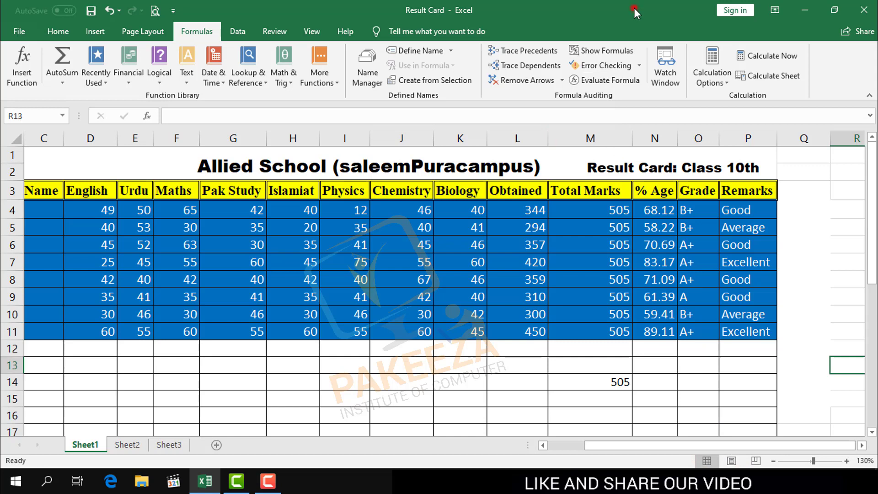
left_click(839, 286)
left_click(563, 361)
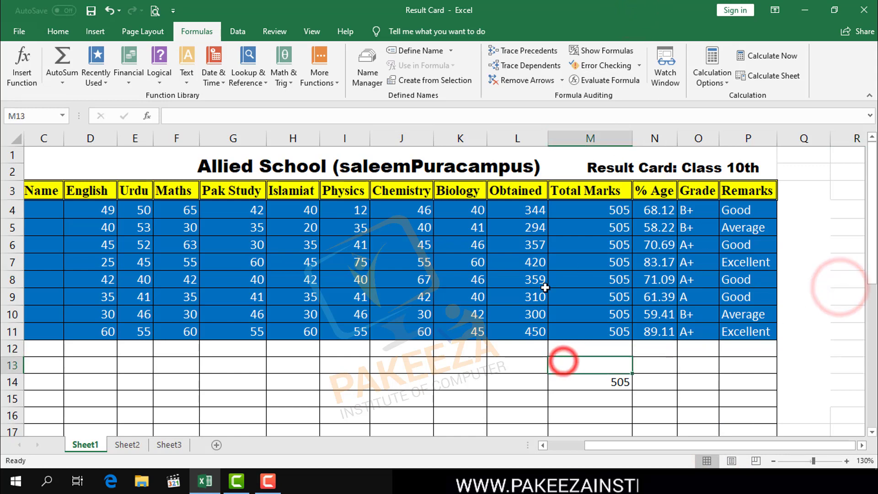
left_click(613, 80)
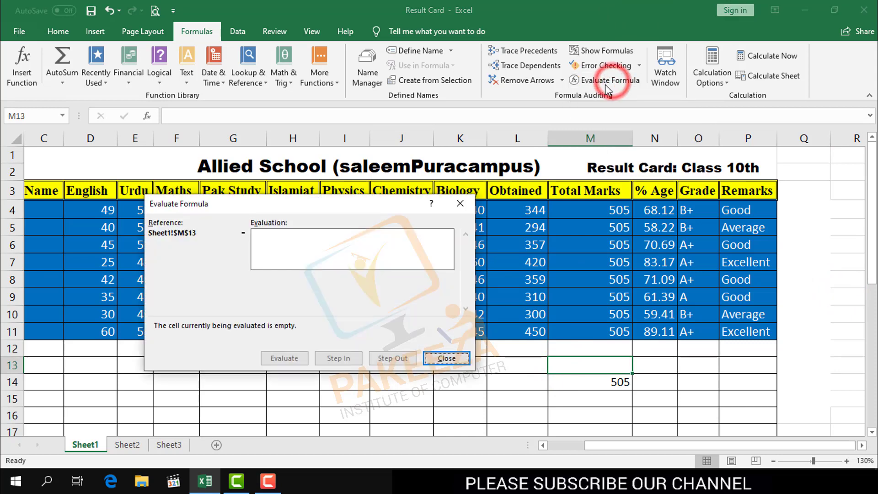
left_click_drag(319, 209, 327, 166)
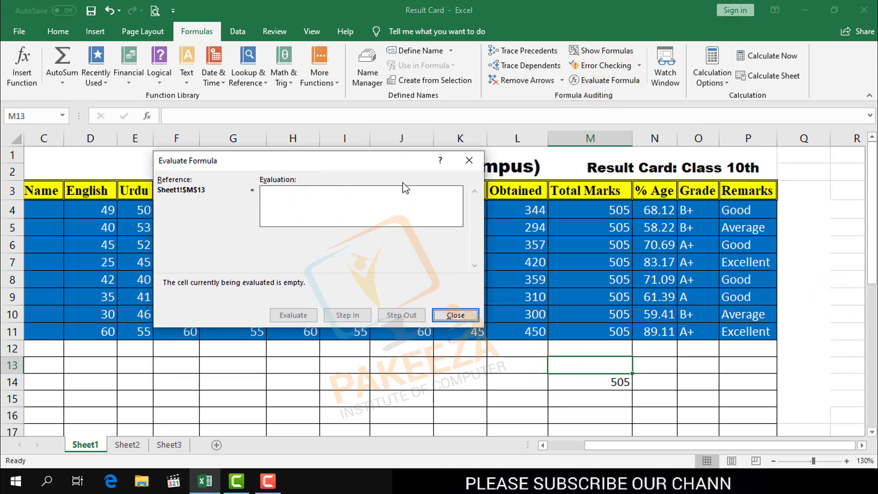
left_click(276, 199)
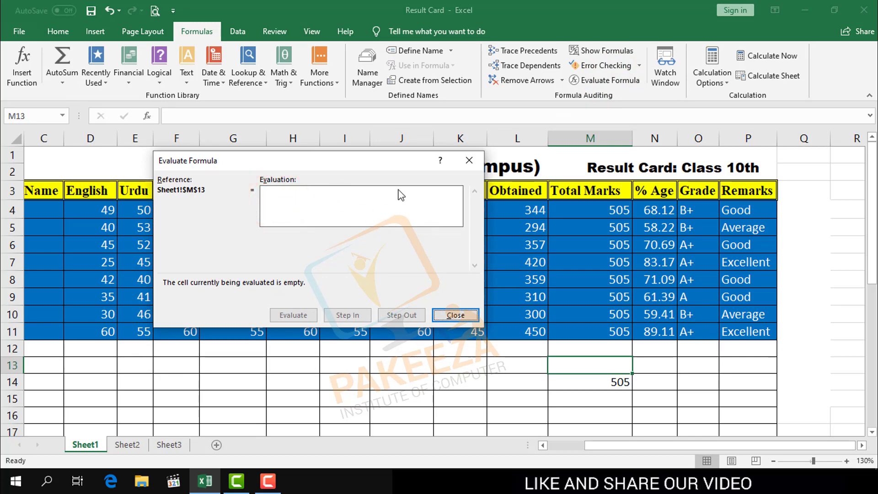
left_click(469, 160)
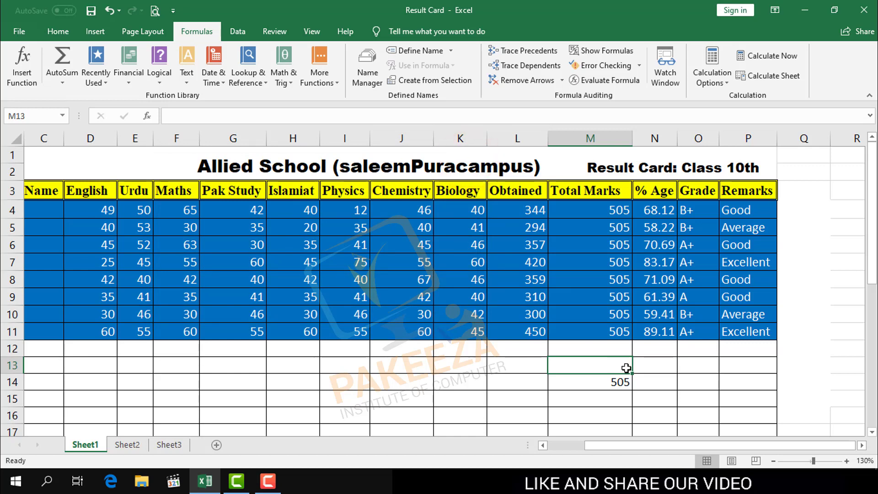
left_click(682, 369)
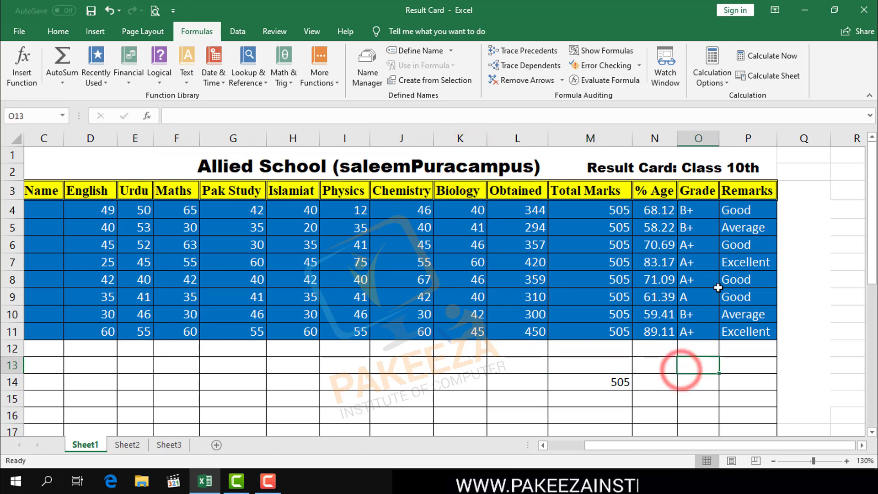
left_click(841, 240)
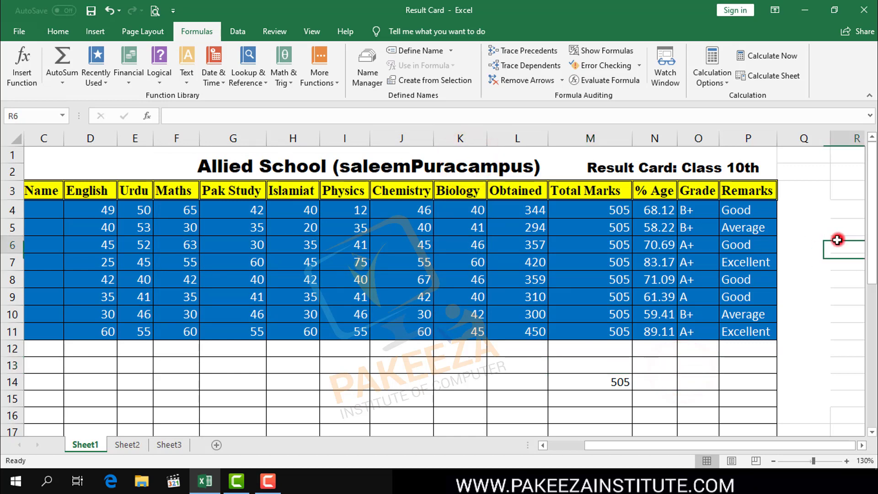
Open Evaluate Formula for the first % Age cell, N4, and move the dialog below the school title
left_click(655, 213)
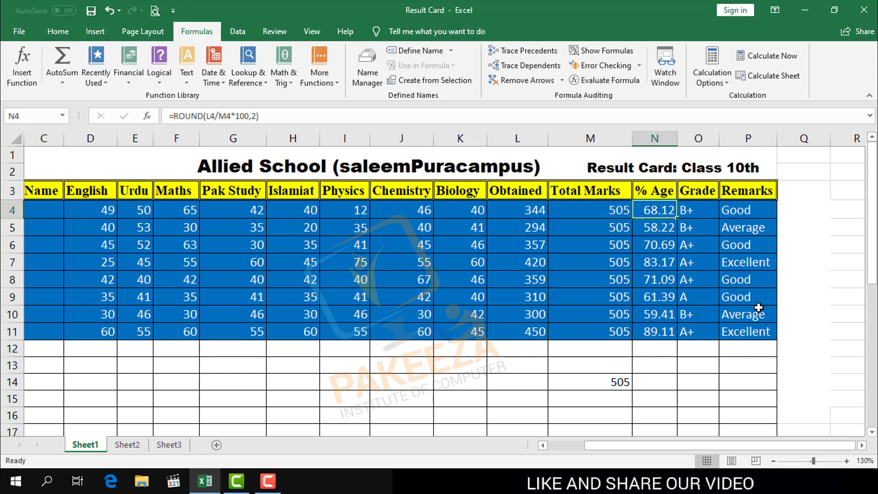
left_click(736, 380)
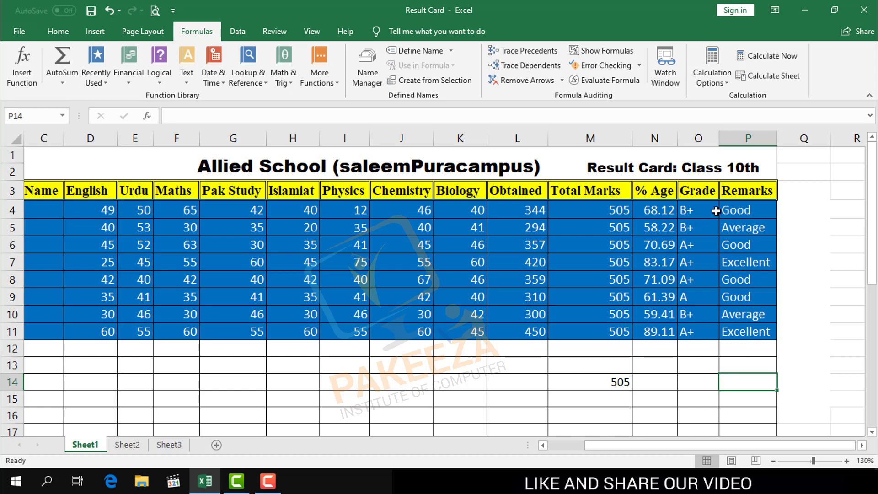
left_click(659, 210)
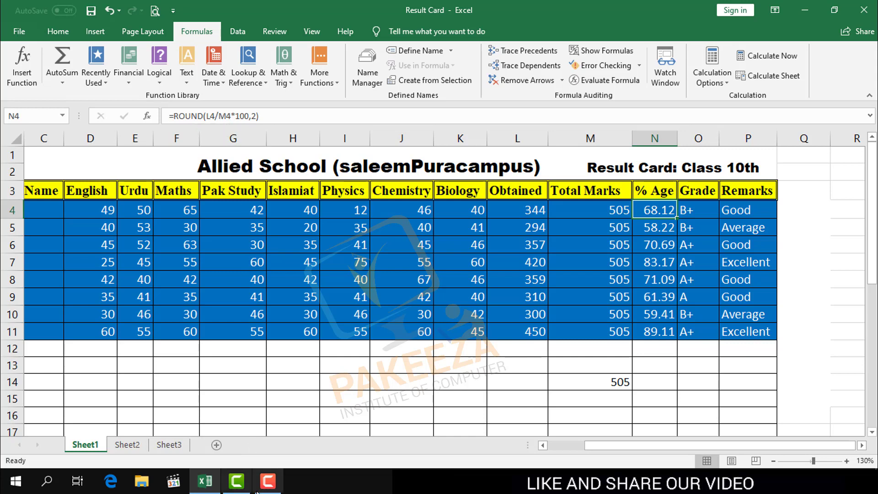
left_click(268, 481)
left_click(822, 428)
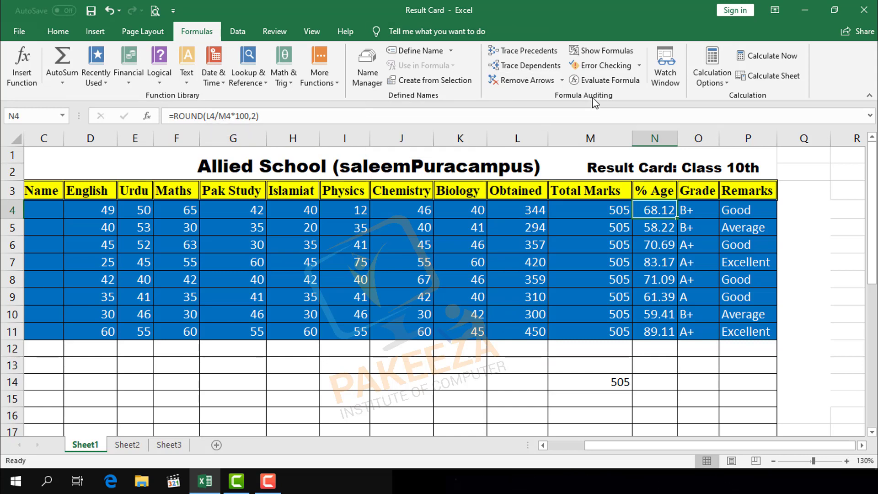
left_click(619, 81)
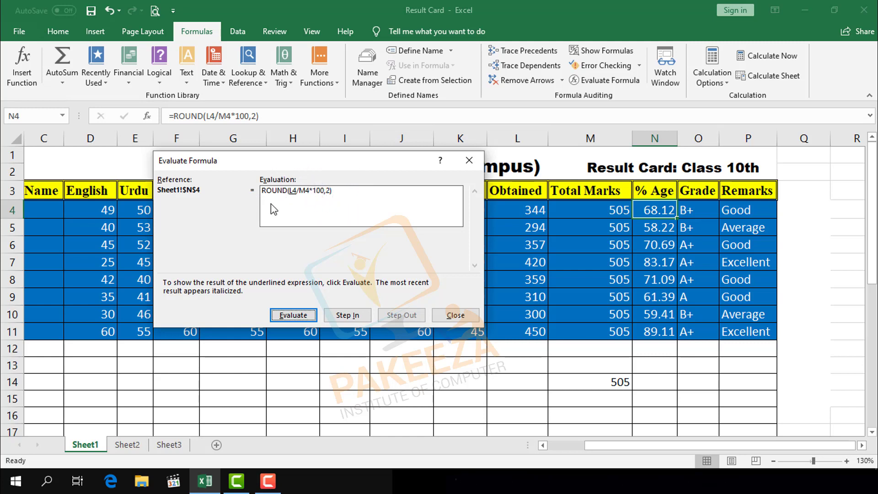
left_click_drag(290, 166, 309, 186)
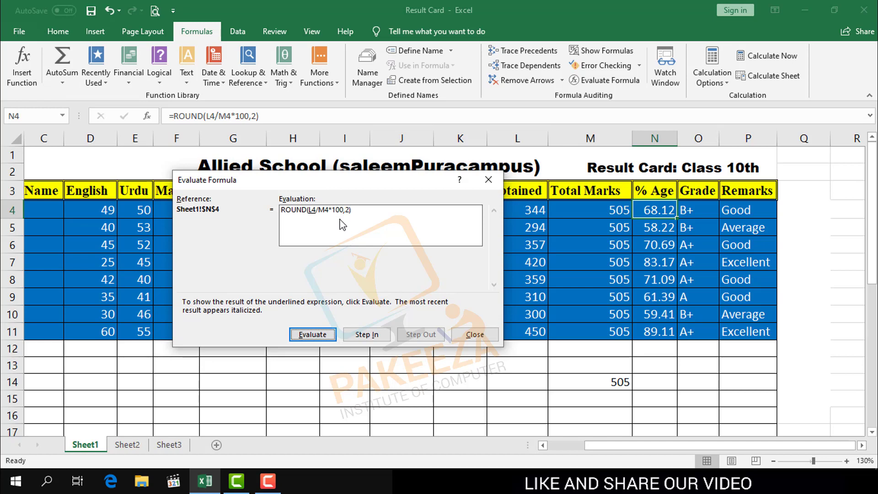
mouse_move(347, 183)
left_mouse_down()
mouse_move(371, 216)
mouse_move(350, 194)
left_mouse_up()
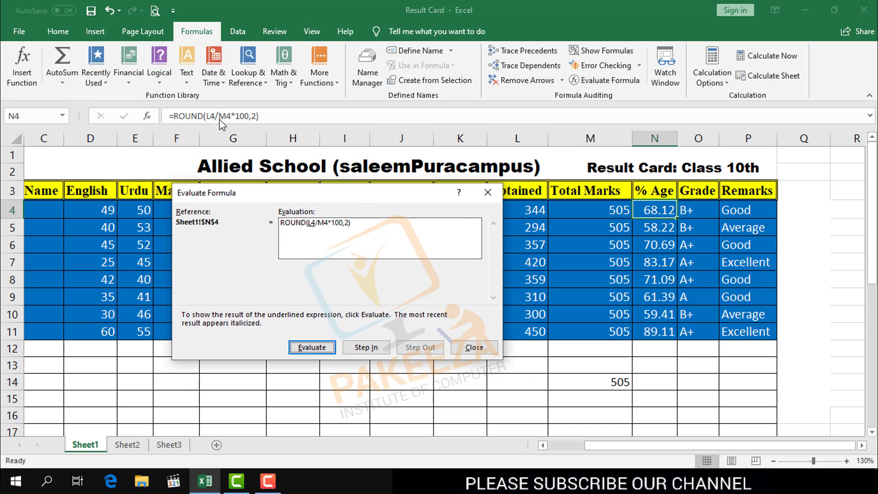
left_click(305, 195)
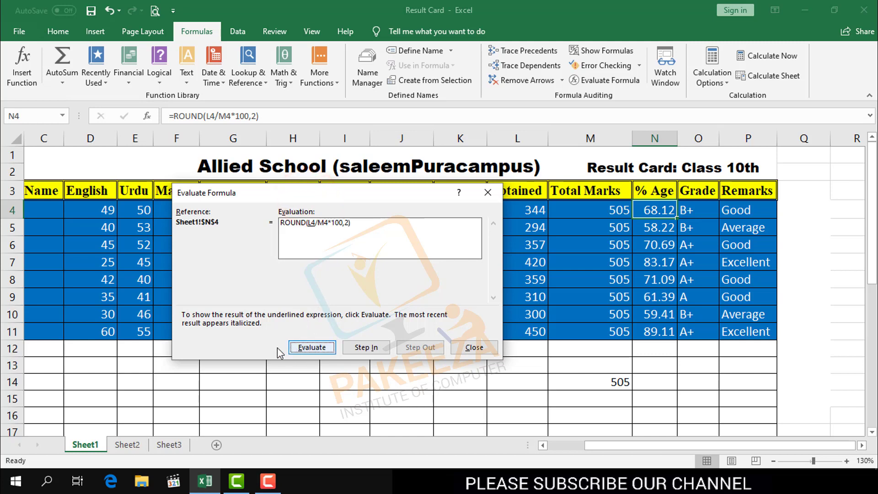
Evaluate the L4 and M4 references in N4's ROUND formula one at a time and close the dialog
left_click(348, 290)
left_click(313, 348)
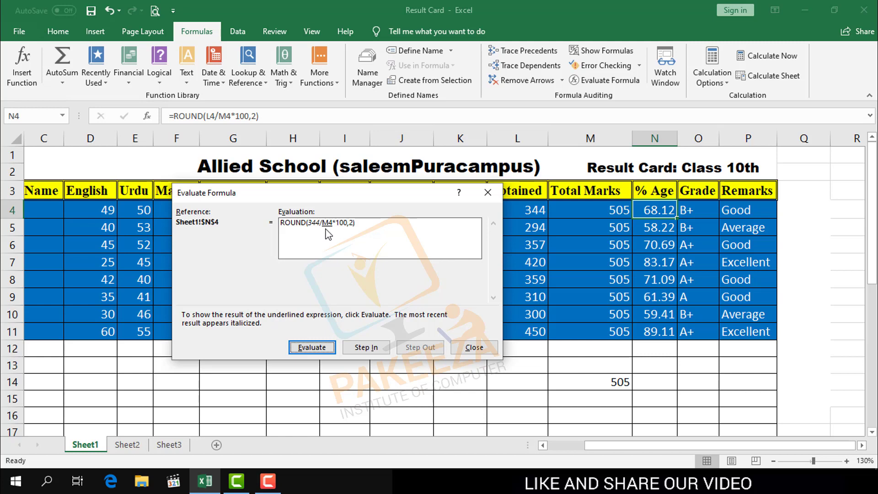
left_click(320, 347)
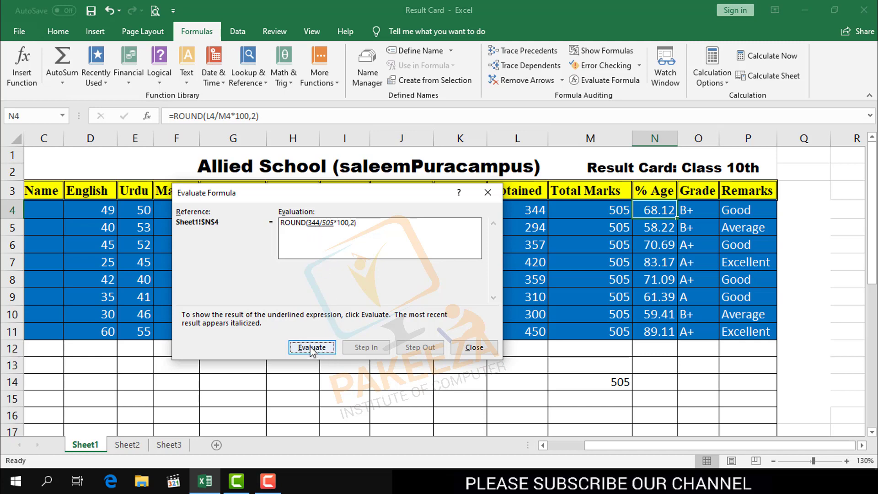
left_click(488, 192)
left_click(808, 257)
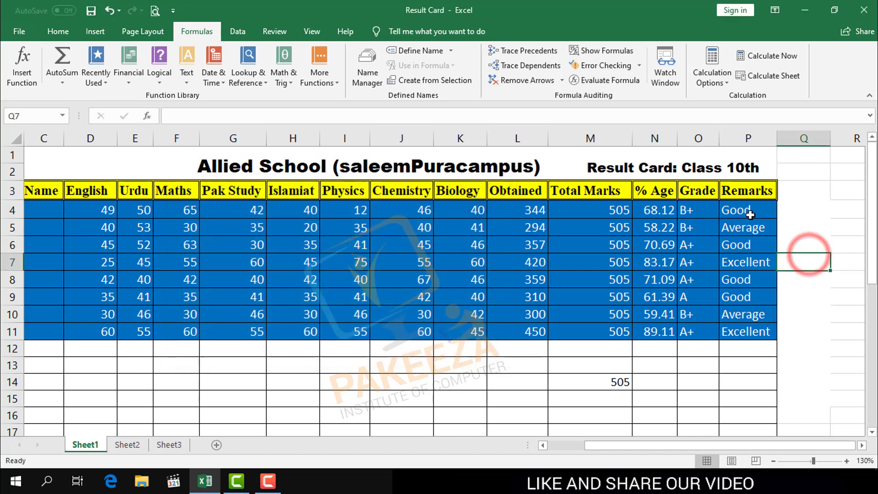
View the Remarks formula in P4, and repeat the evaluation of N4's percentage formula through both of its cell references
left_click(749, 211)
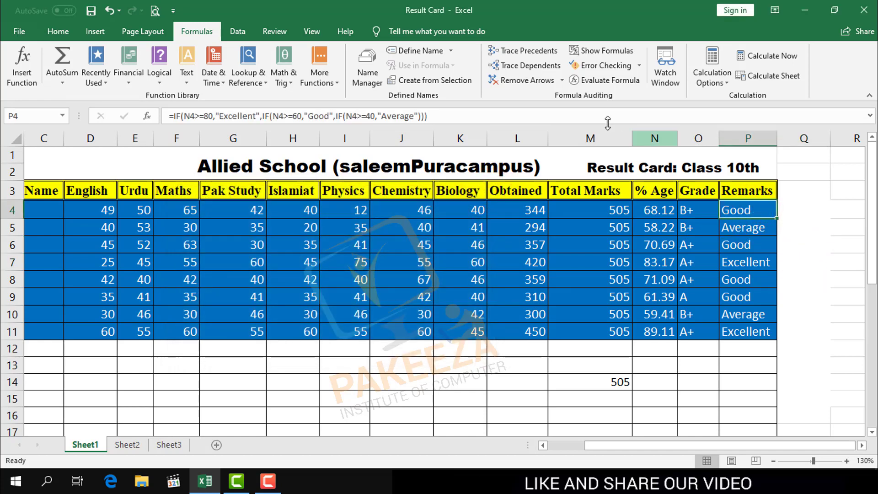
left_click(659, 211)
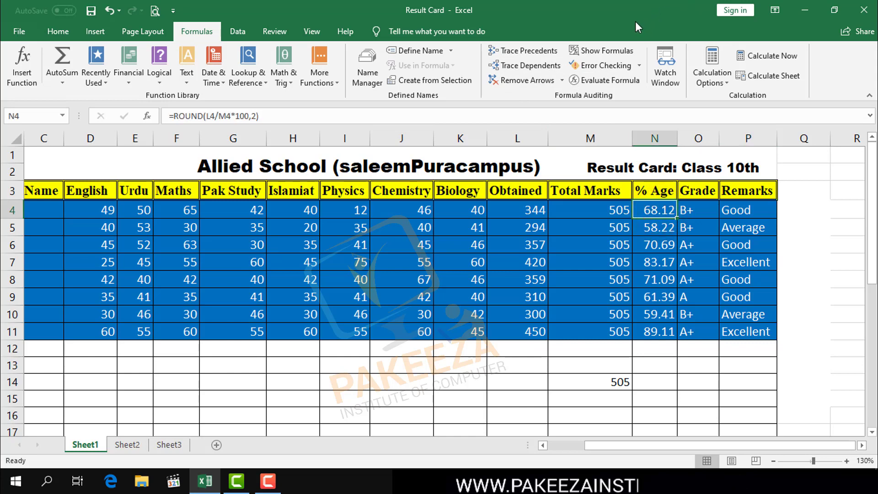
left_click(608, 81)
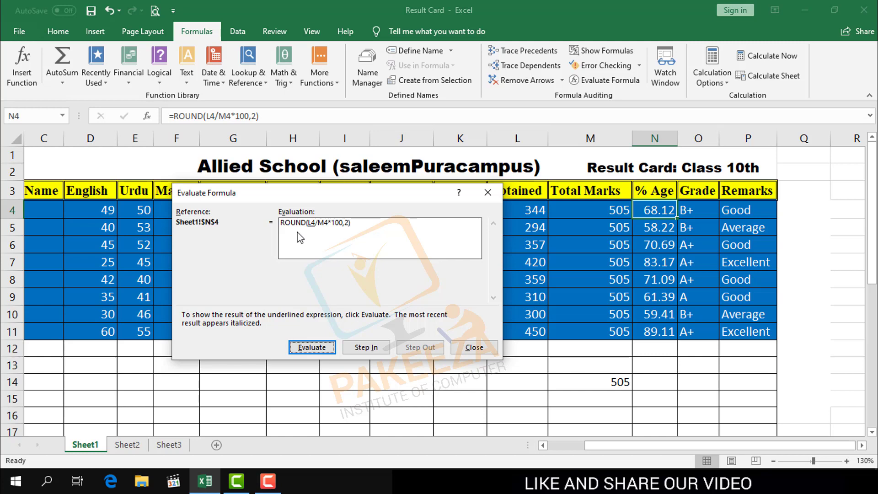
left_click(303, 349)
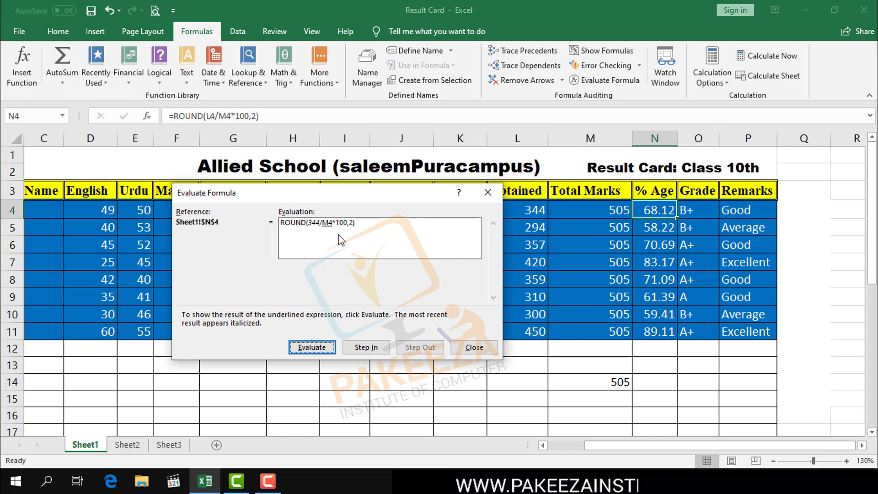
left_click(311, 348)
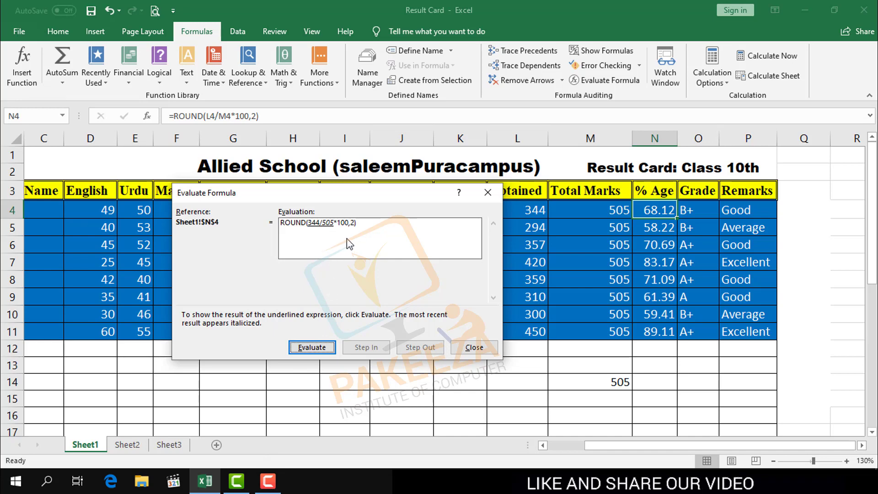
left_click(488, 192)
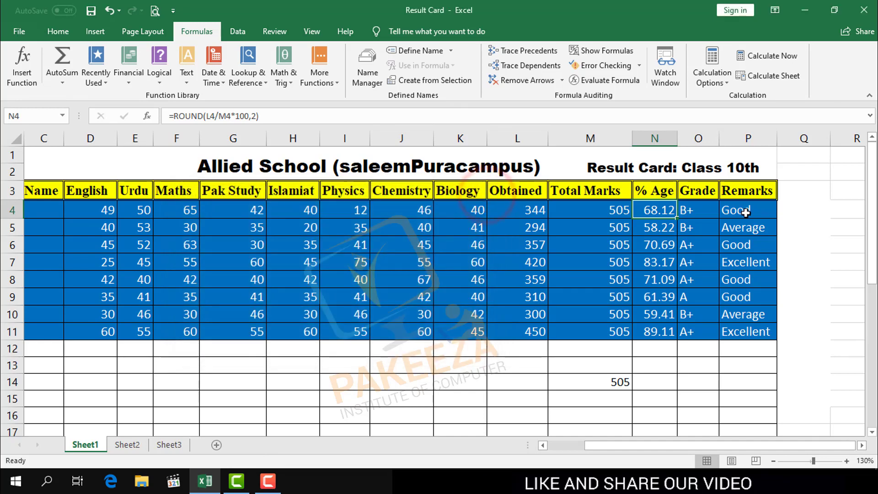
Evaluate the nested IF formula in Remarks cell P4 through its >=80 and >=60 tests, and close the dialog
left_click(746, 212)
left_click(617, 79)
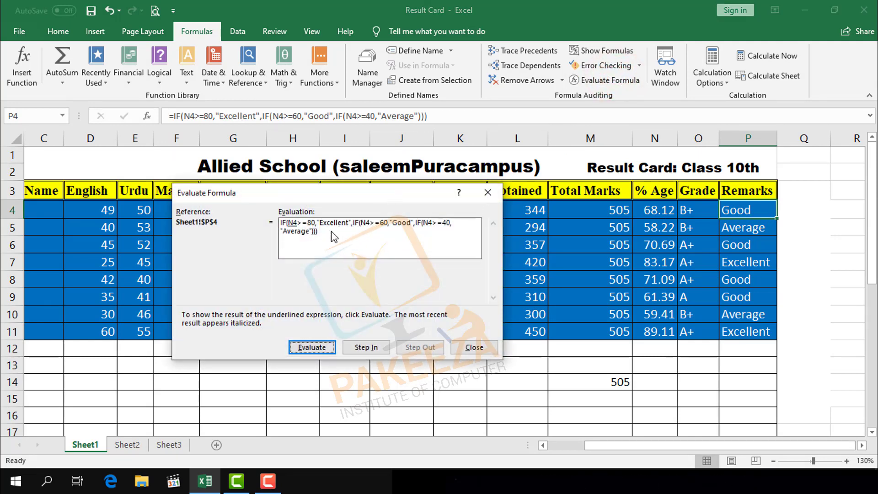
left_click(311, 347)
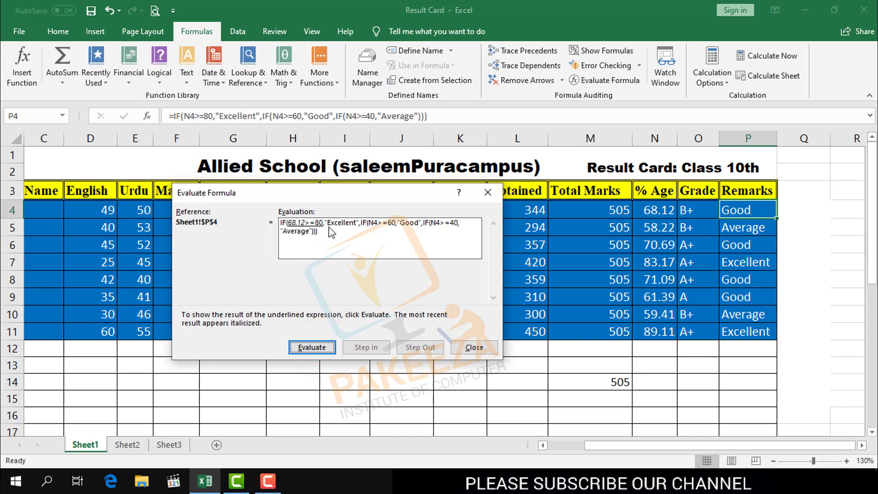
left_click(311, 347)
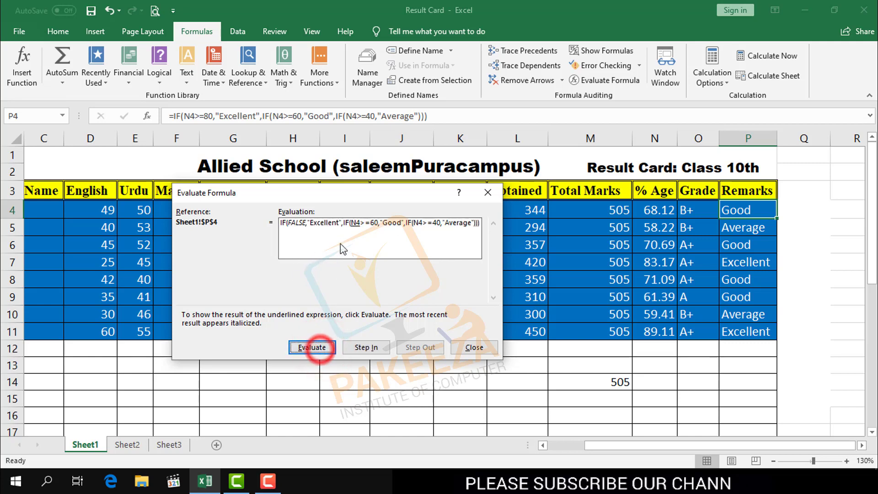
left_click(311, 347)
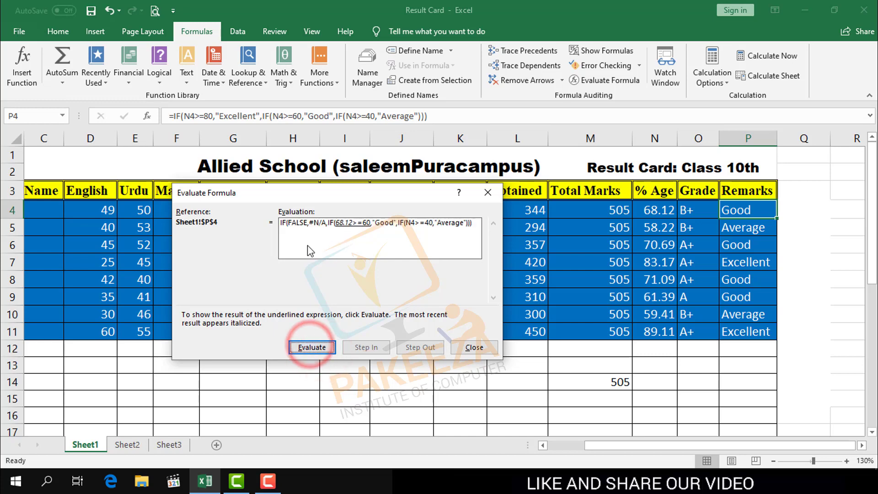
left_click(311, 347)
left_click(488, 193)
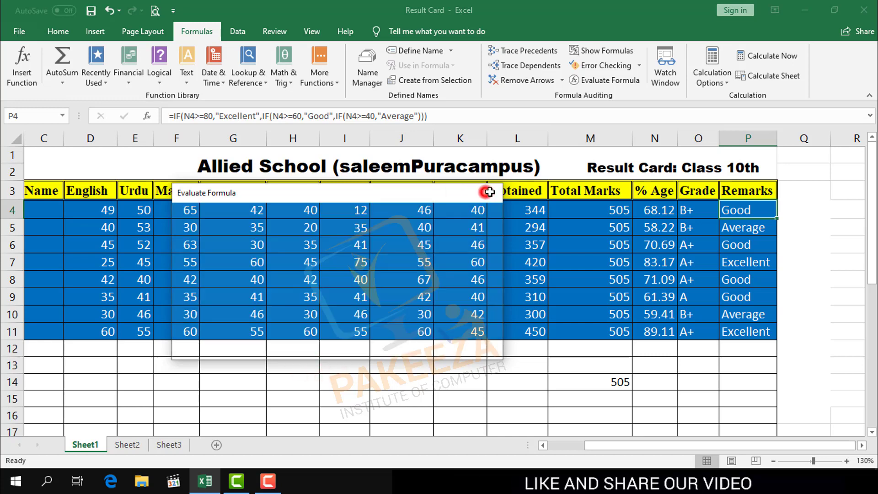
left_click(687, 385)
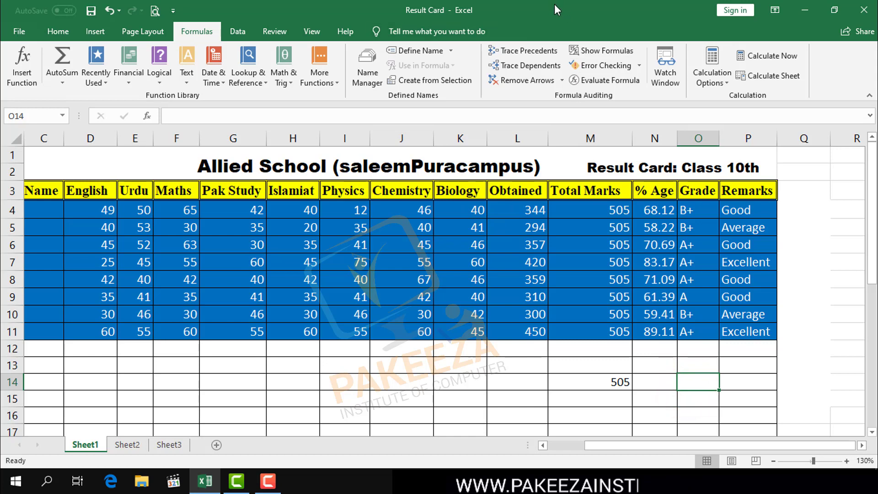
left_click(543, 8)
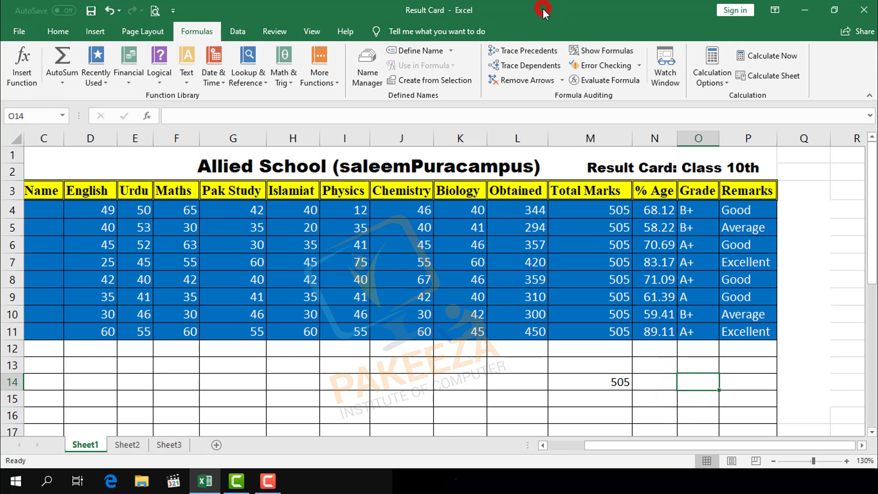
left_click(700, 372)
left_click(477, 350)
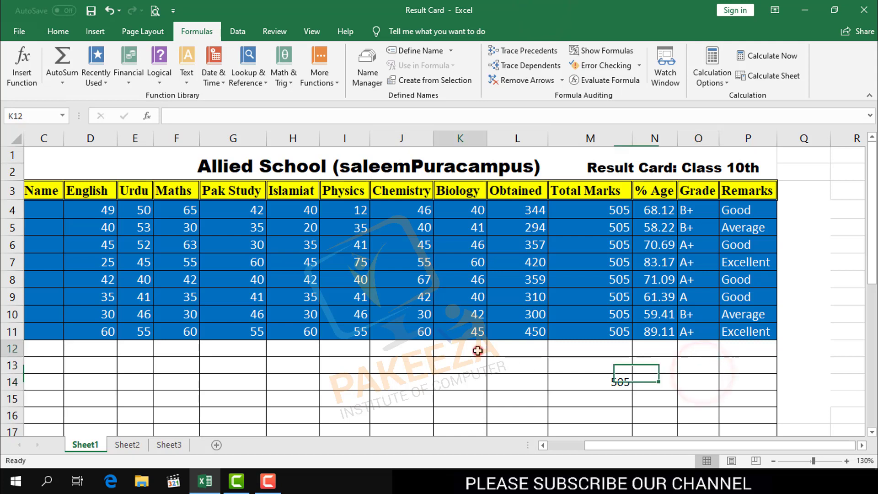
left_click(538, 365)
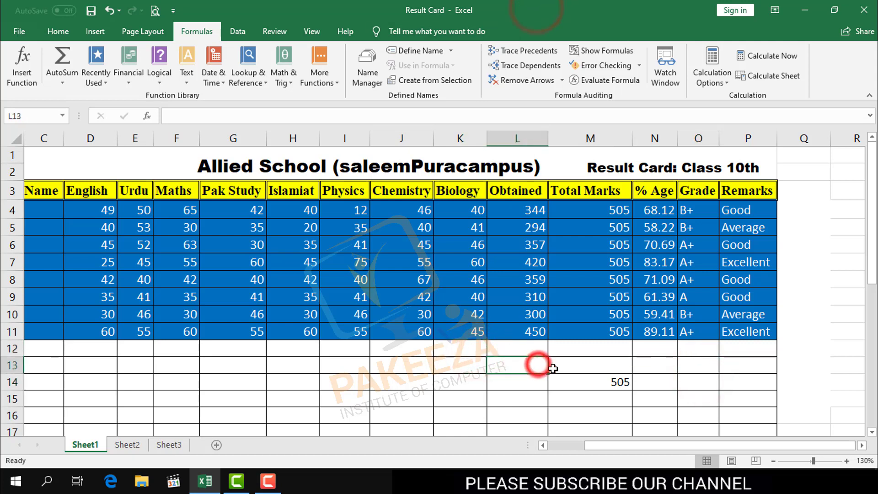
Evaluate the L8 and M8 references of the % Age formula in N8 with Evaluate Formula, and close the dialog
left_click(741, 282)
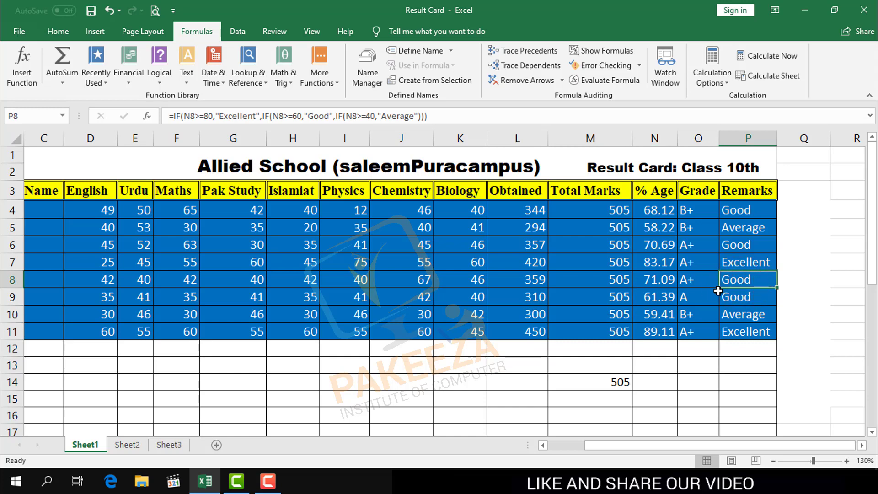
left_click(669, 281)
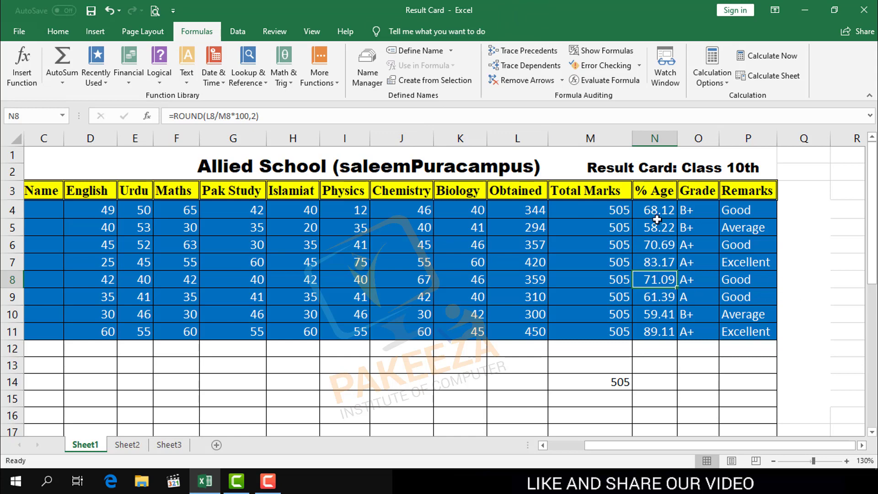
left_click(623, 81)
left_click_drag(280, 198, 265, 252)
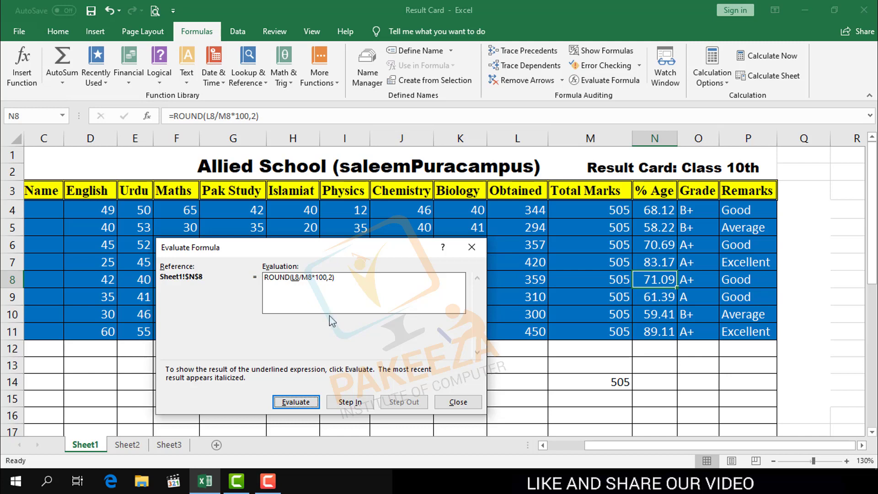
left_click(297, 402)
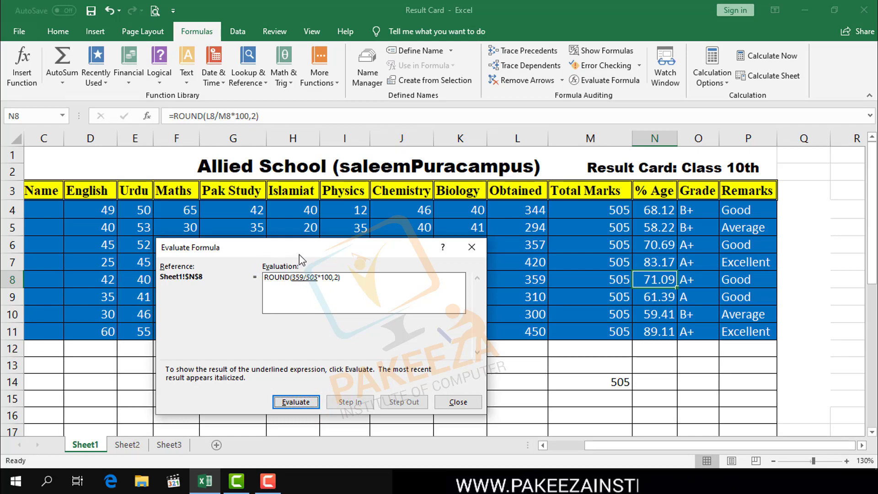
left_click_drag(306, 248, 300, 225)
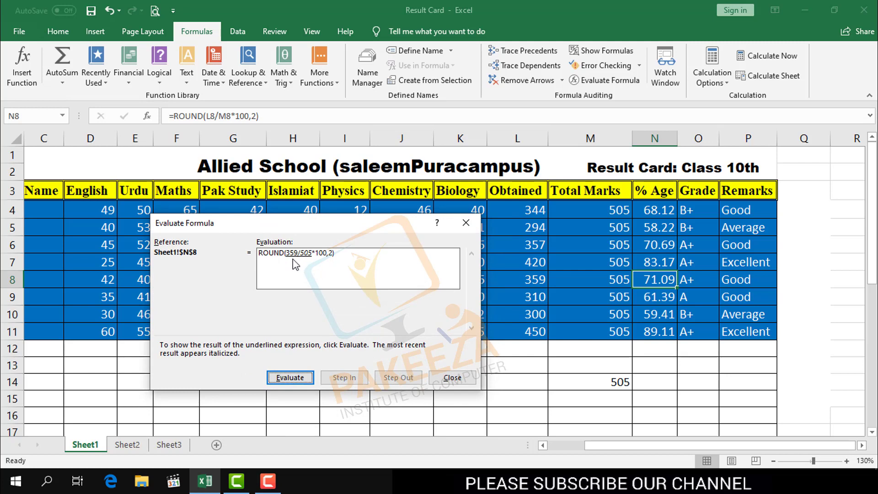
left_click(348, 271)
left_click(466, 223)
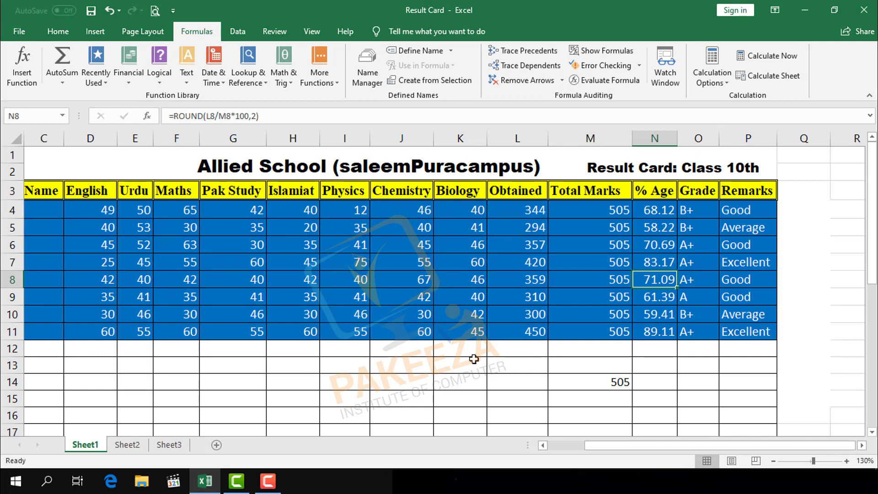
left_click(268, 483)
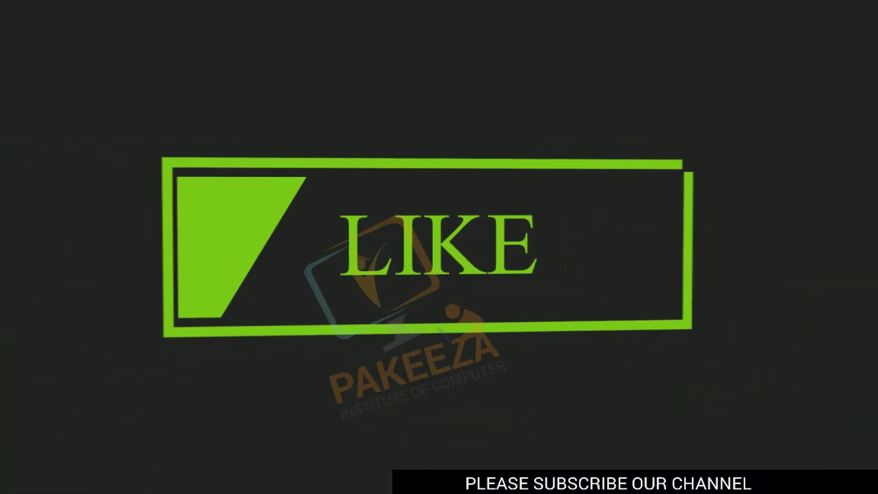